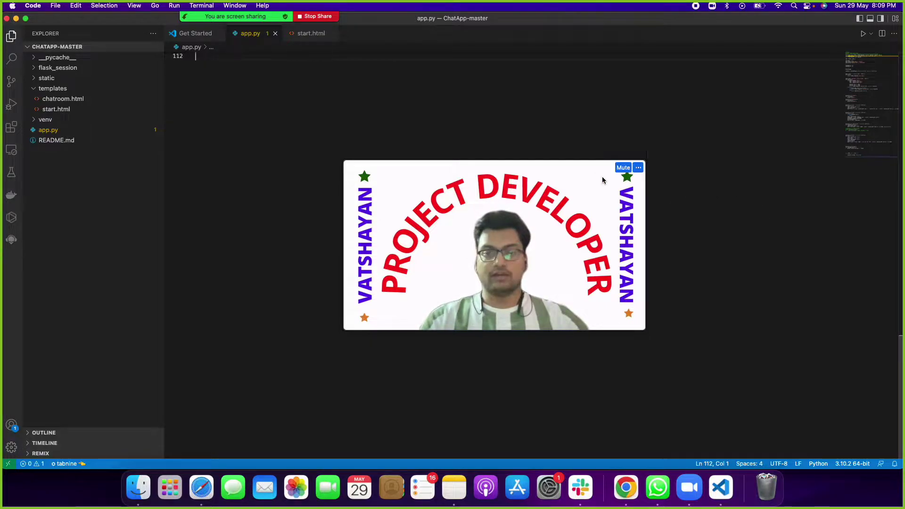
Browse the File menu commands and close it without choosing one
drag(551, 161, 516, 147)
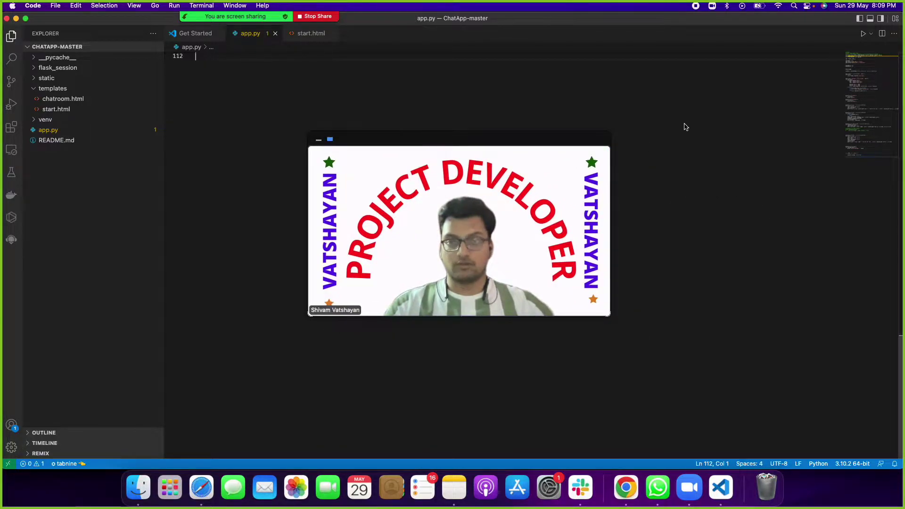
click(55, 5)
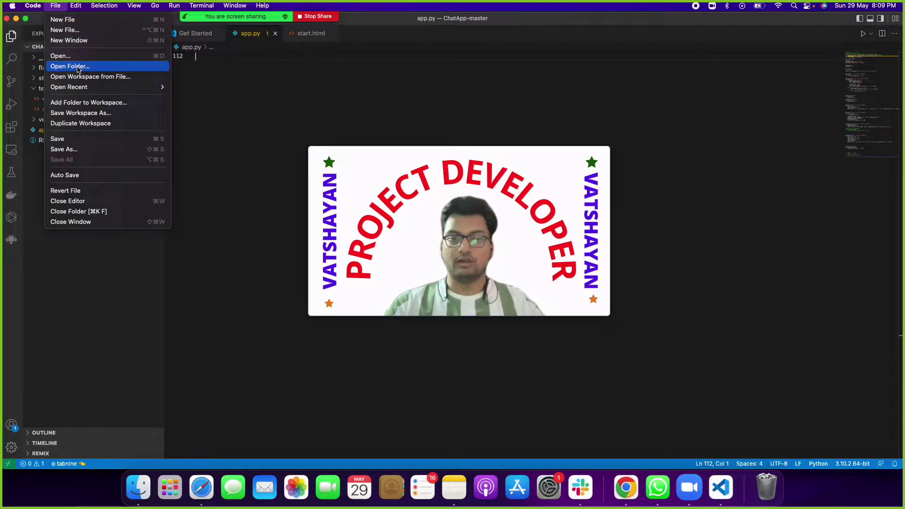
click(100, 313)
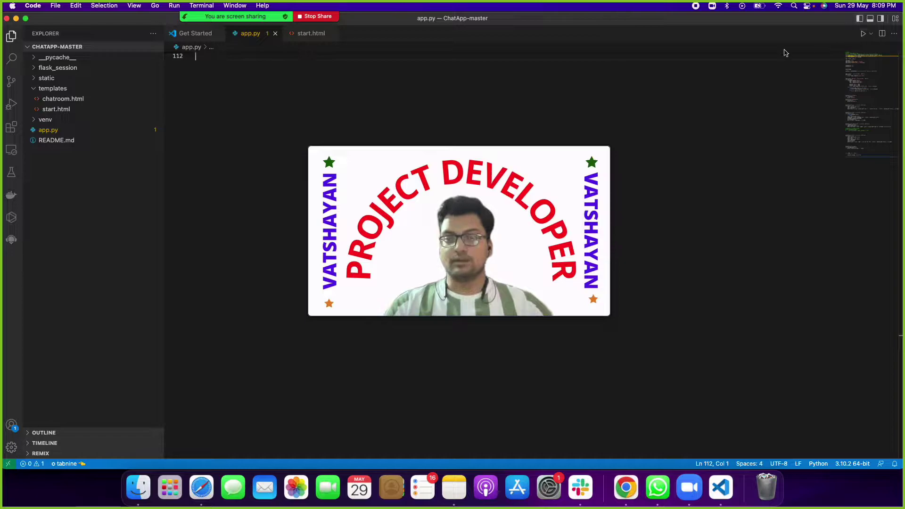
drag(464, 138, 745, 272)
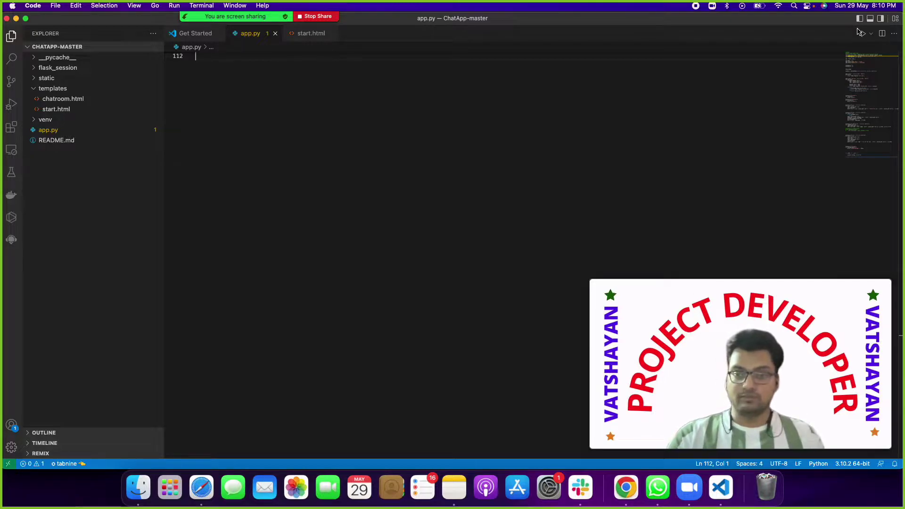
mouse_move(651, 426)
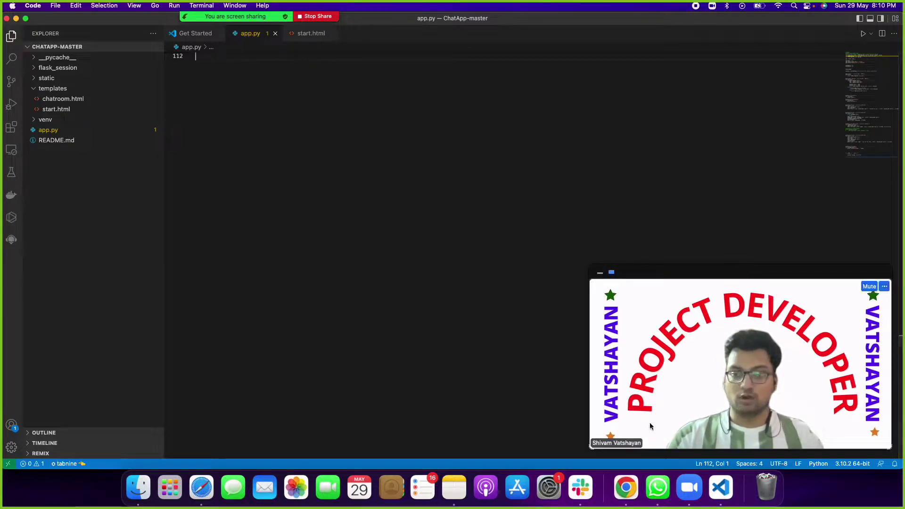
drag(587, 451, 803, 392)
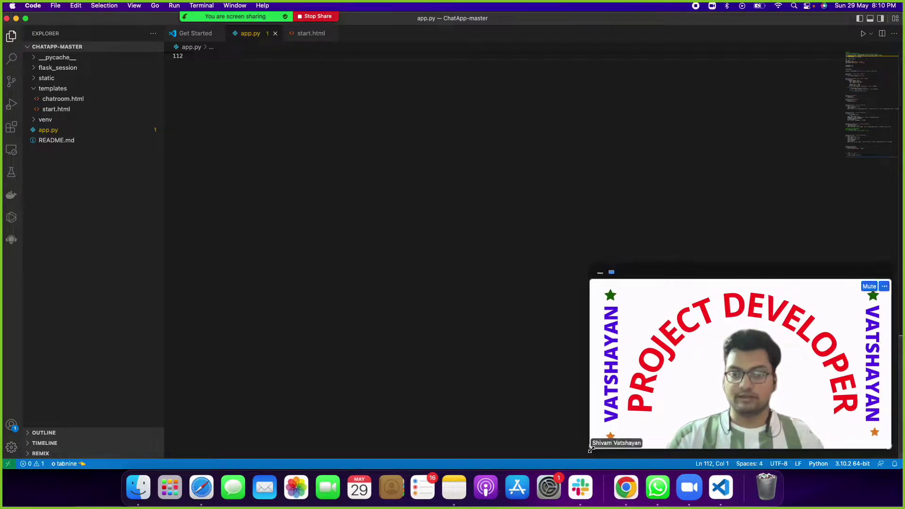
click(863, 33)
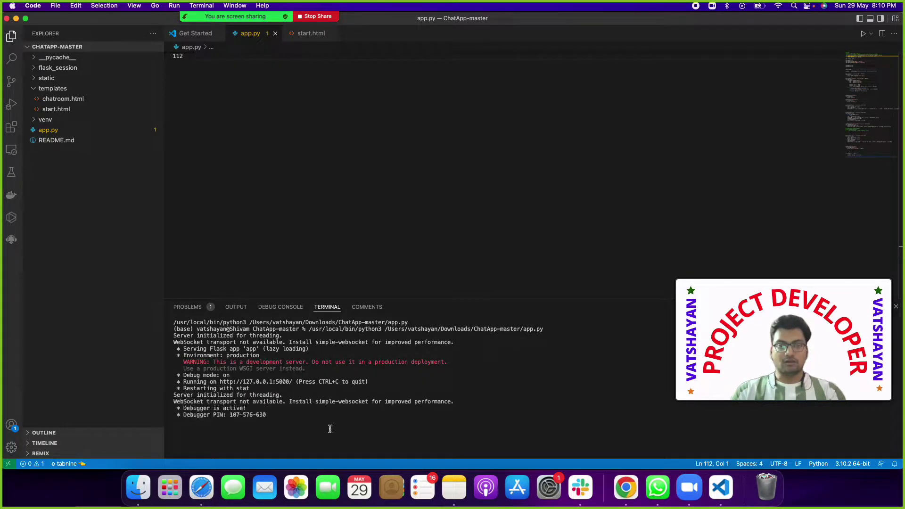
super+click(267, 385)
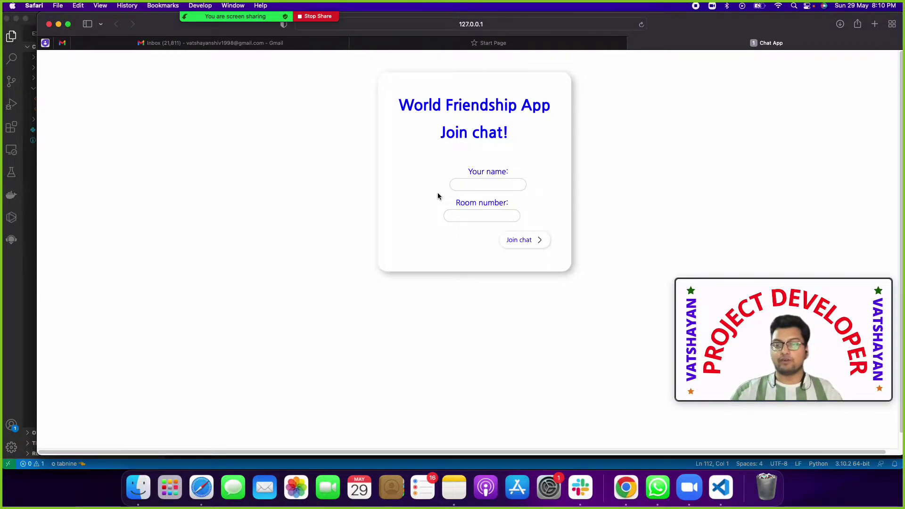
click(498, 186)
text(Shiva)
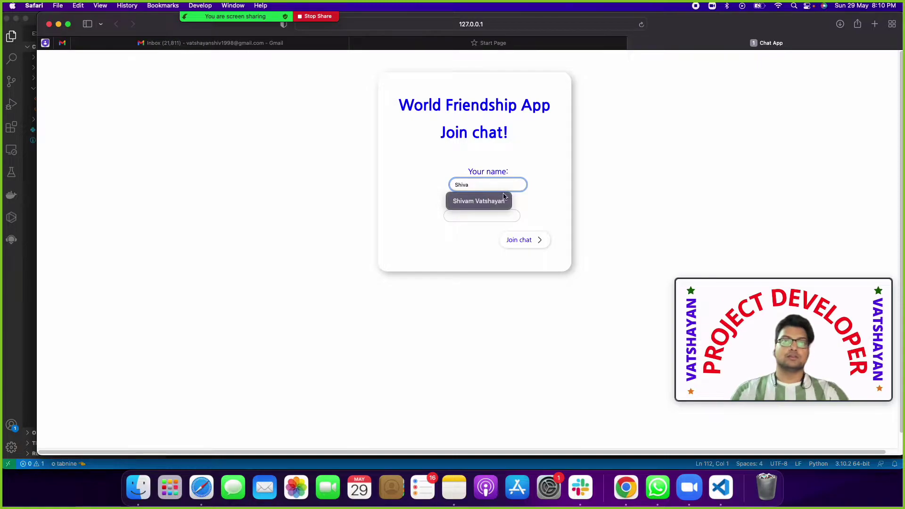
Join Room 201 in Safari under the name Shiva
click(431, 213)
click(488, 214)
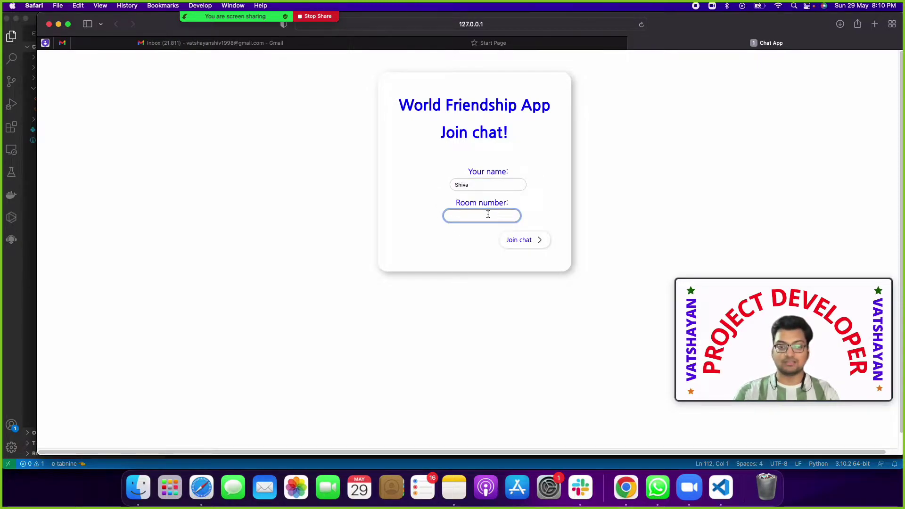
text(201)
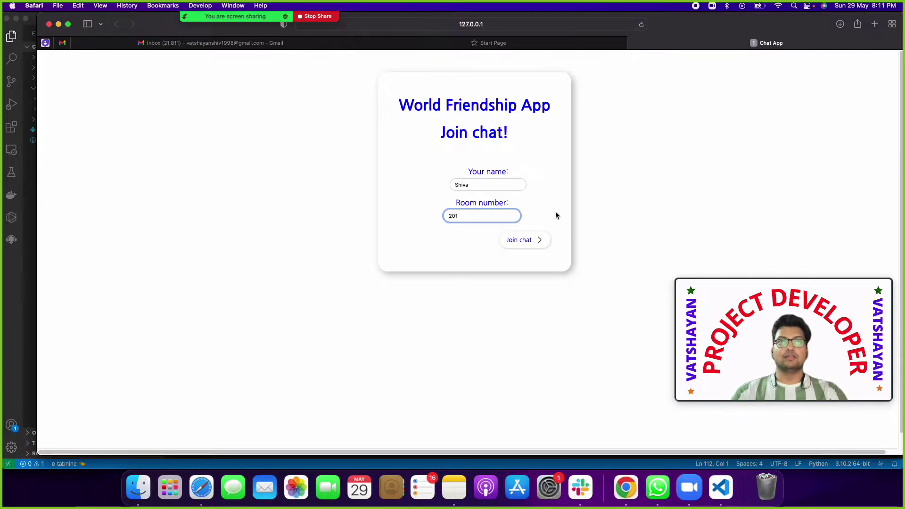
click(537, 243)
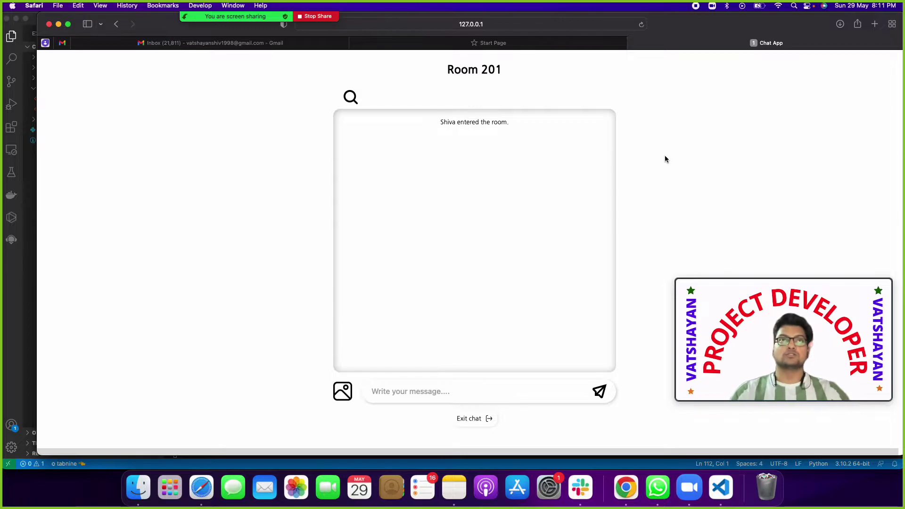
Check the chat room page's address, then open a new Chrome window from the Dock
click(498, 25)
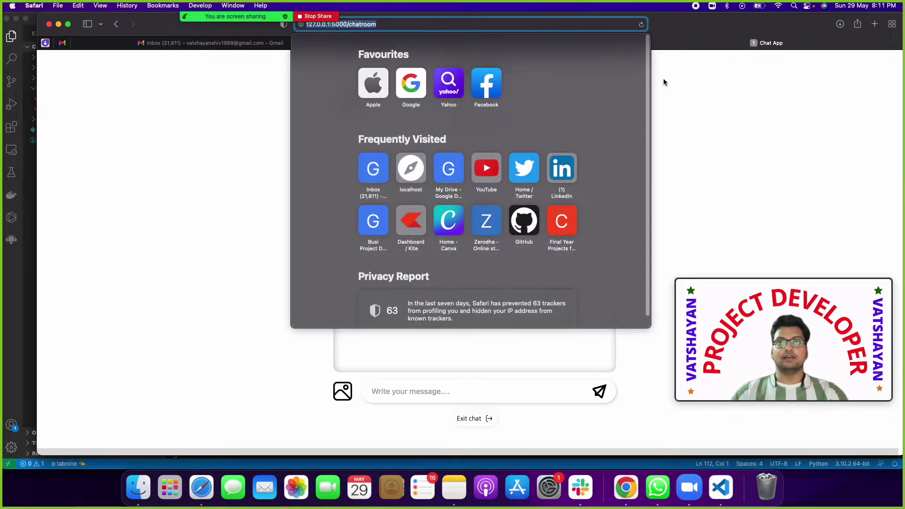
click(664, 83)
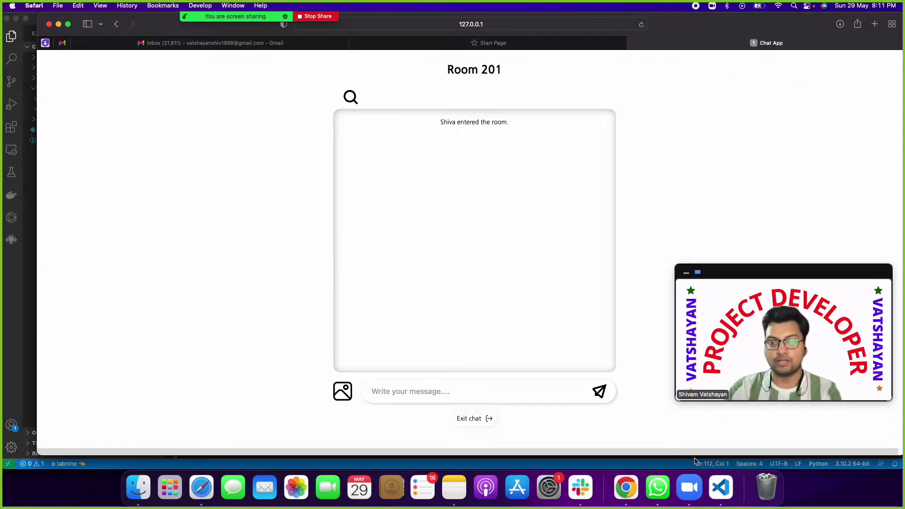
right_click(625, 486)
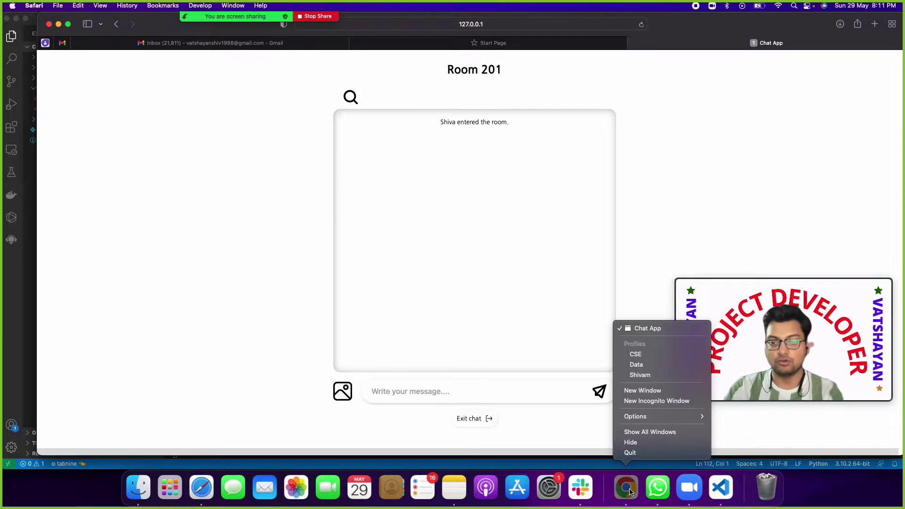
click(642, 391)
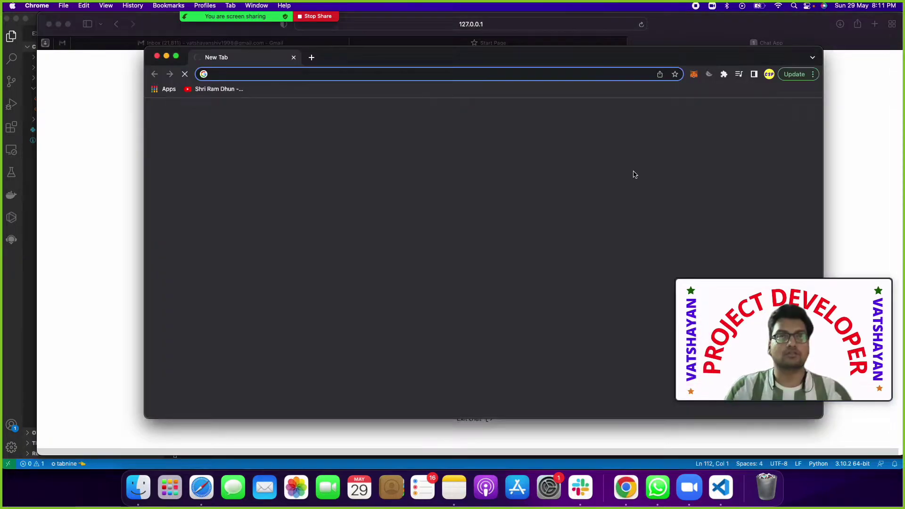
text(http://127.0.0.1:5000/chatroom)
Load 127.0.0.1:5000 in Chrome and join Room 201 as Angel Priya
key(Return)
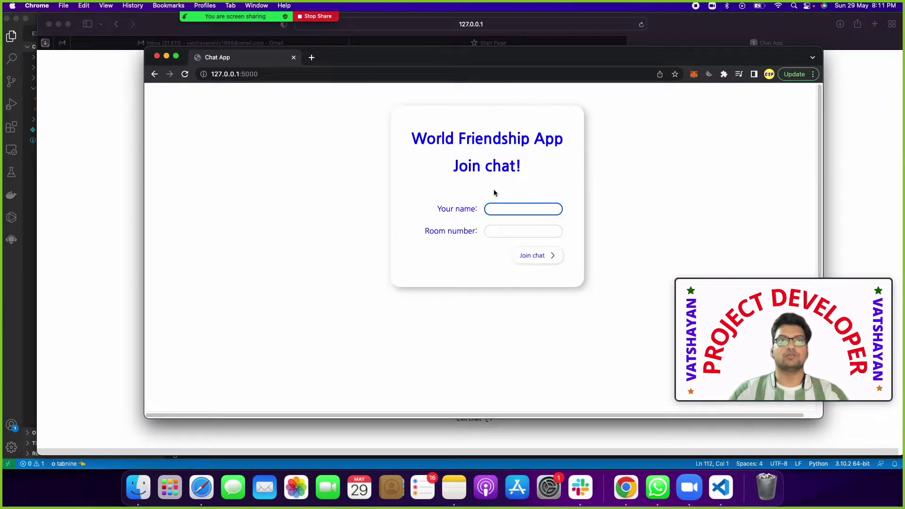
text(Ang)
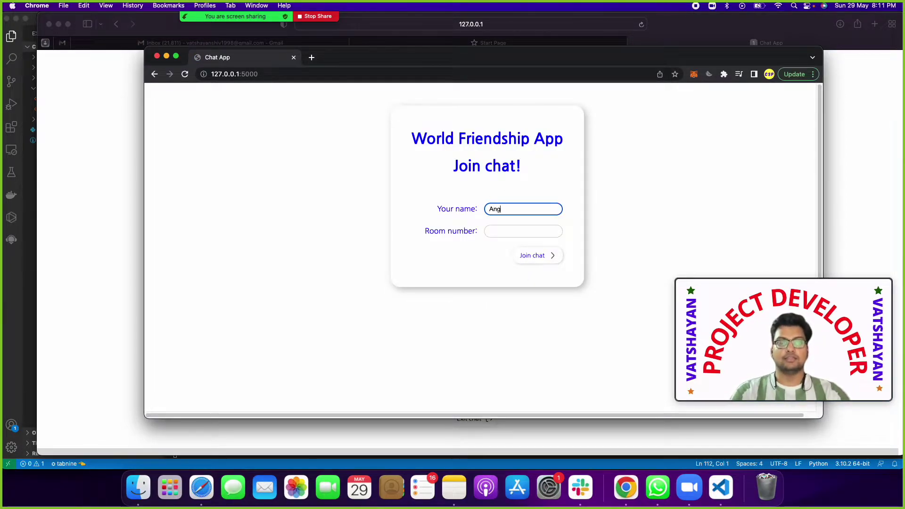
text(el Priya)
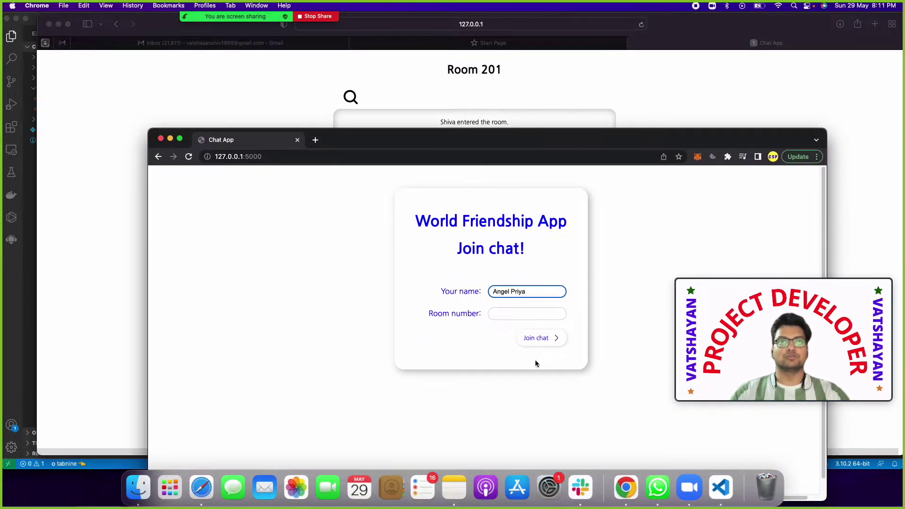
click(511, 315)
text(01)
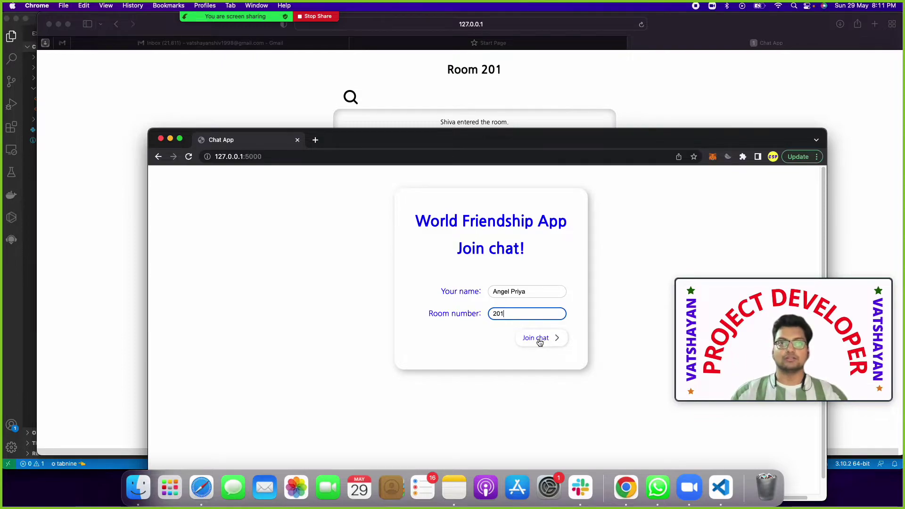
click(539, 339)
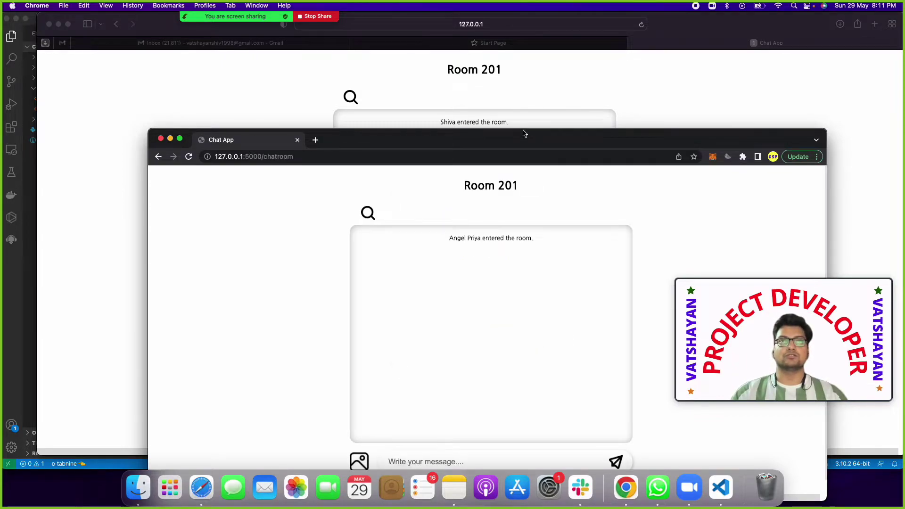
Move Chrome aside and bring Shiva's Safari chat room back to the front
drag(523, 133, 514, 217)
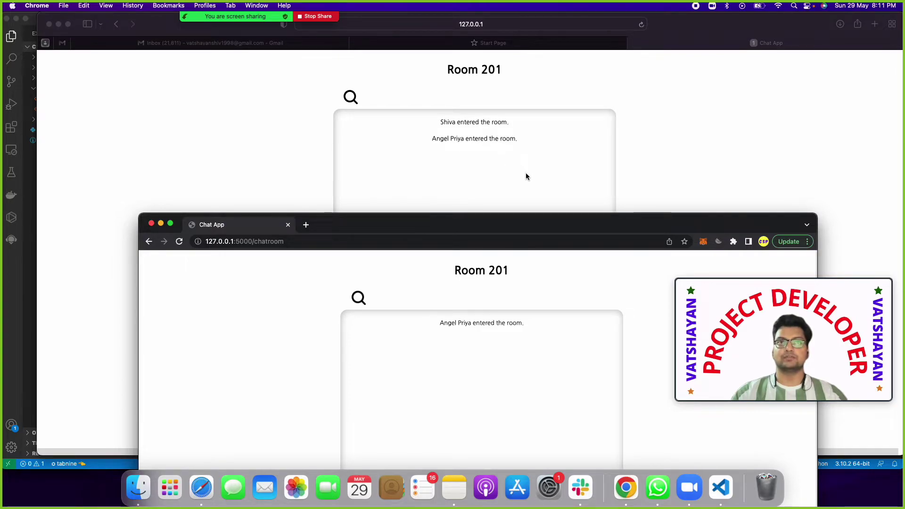
drag(540, 220, 737, 198)
click(738, 190)
click(442, 390)
text(Hi Priya)
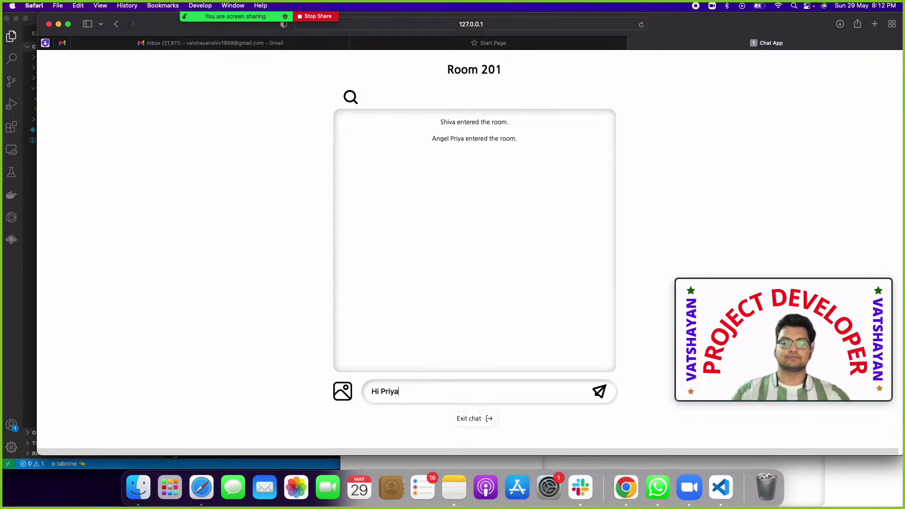
text())
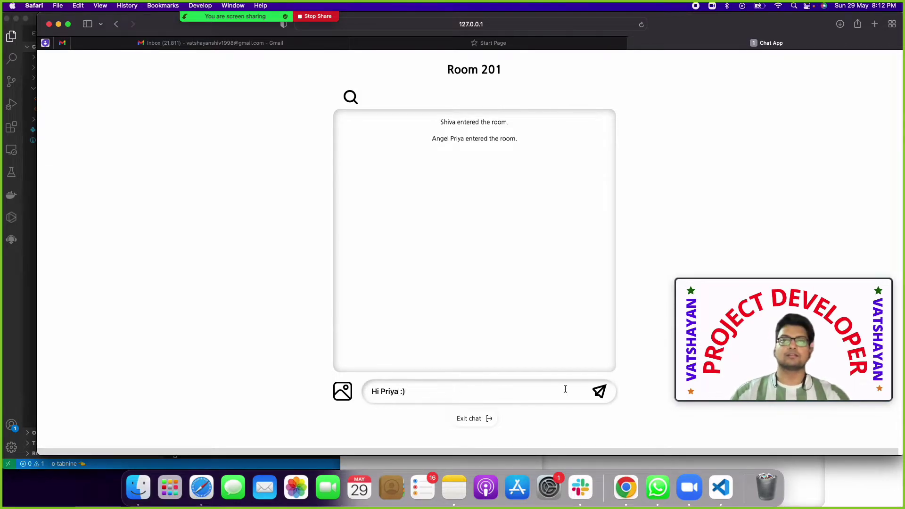
Send 'Hi Priya :)' as Shiva and bring up Angel Priya's enlarged Chrome chat
click(599, 393)
key(super+Tab)
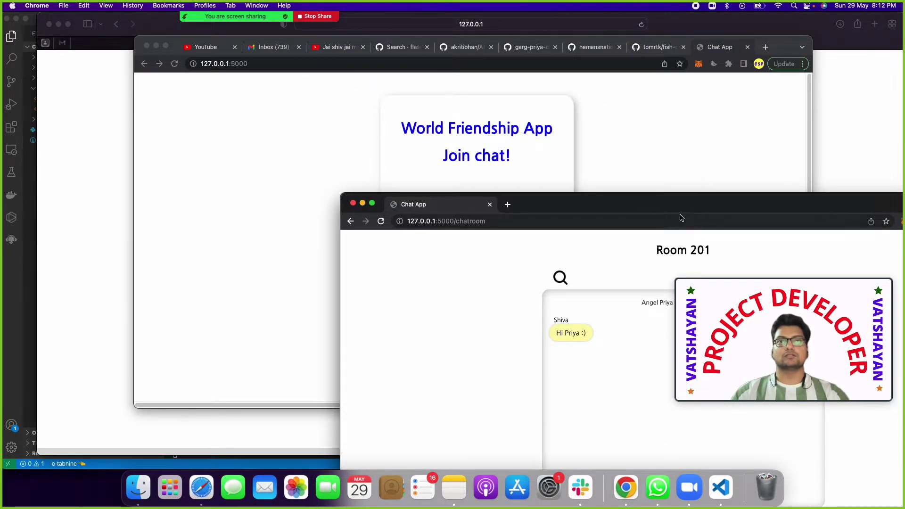
drag(643, 199, 576, 177)
double_click(577, 177)
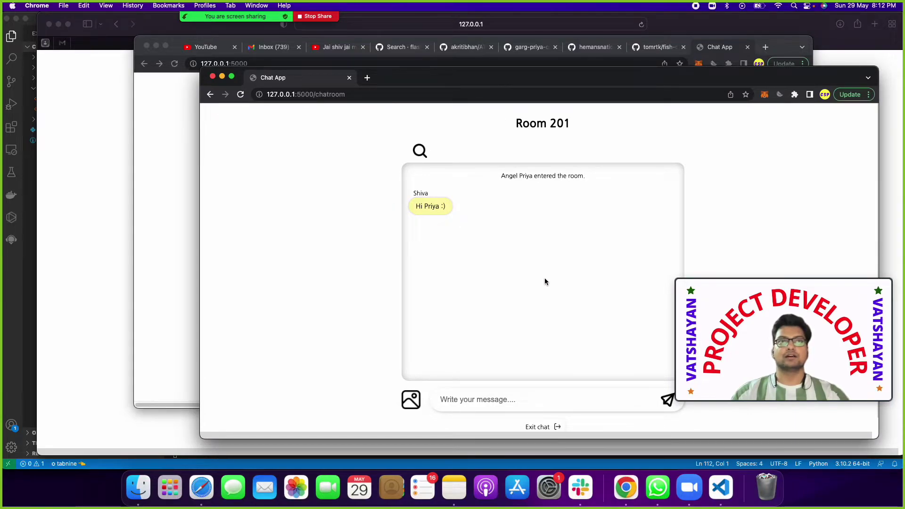
Reply 'Hi Shiva Hows you ?' as Angel Priya and return to Shiva's Safari chat
click(508, 400)
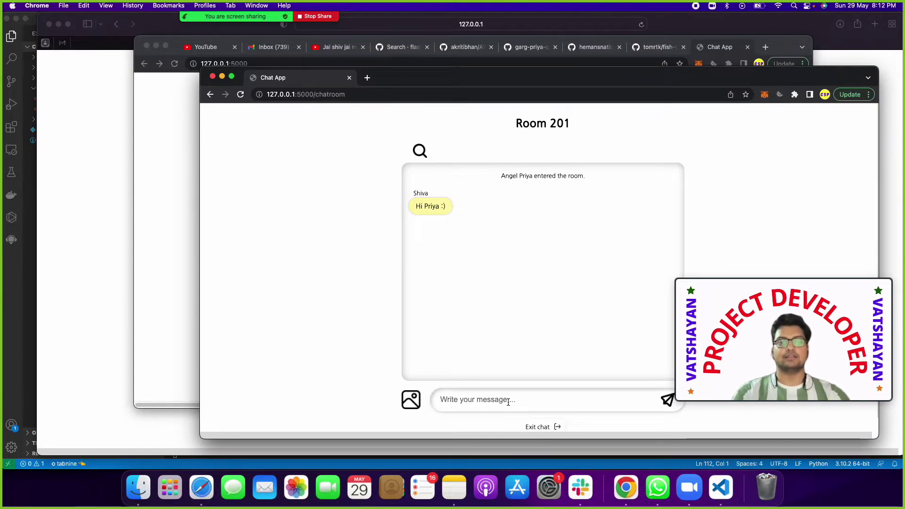
text(Hi Shiva )
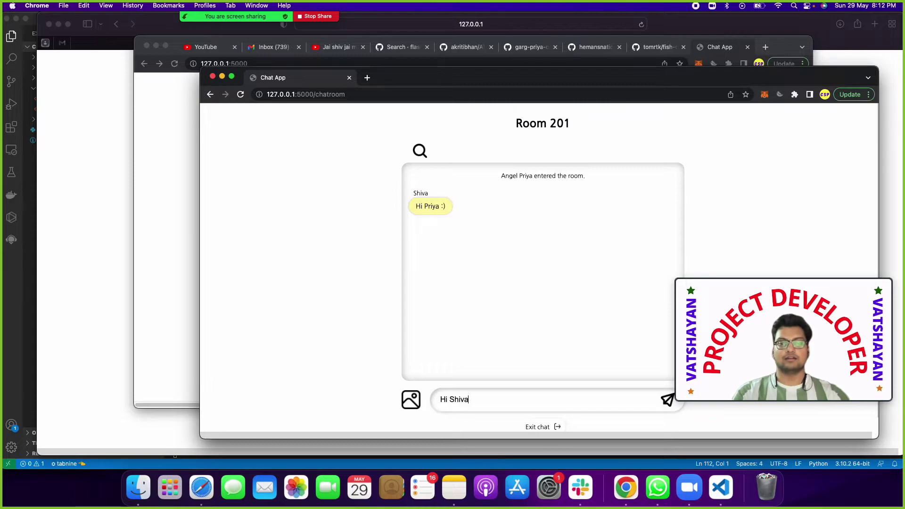
text(Hows you )
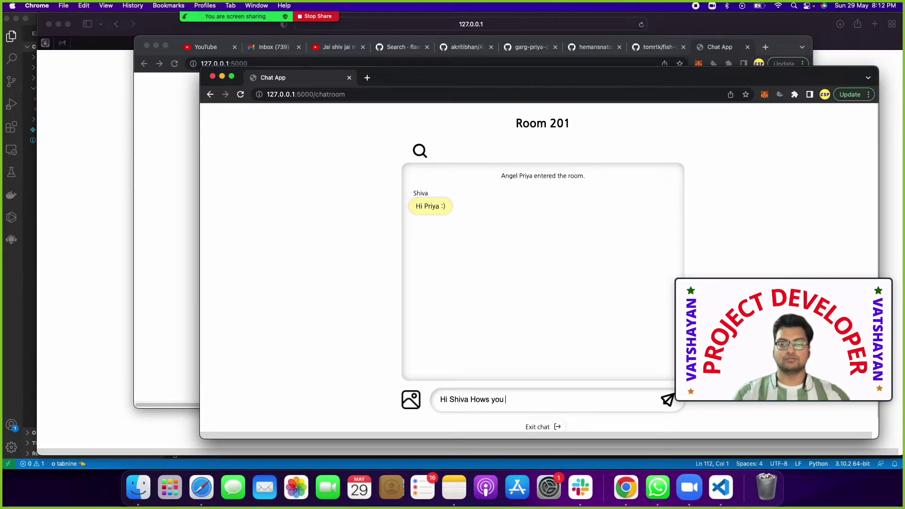
text(?)
click(667, 399)
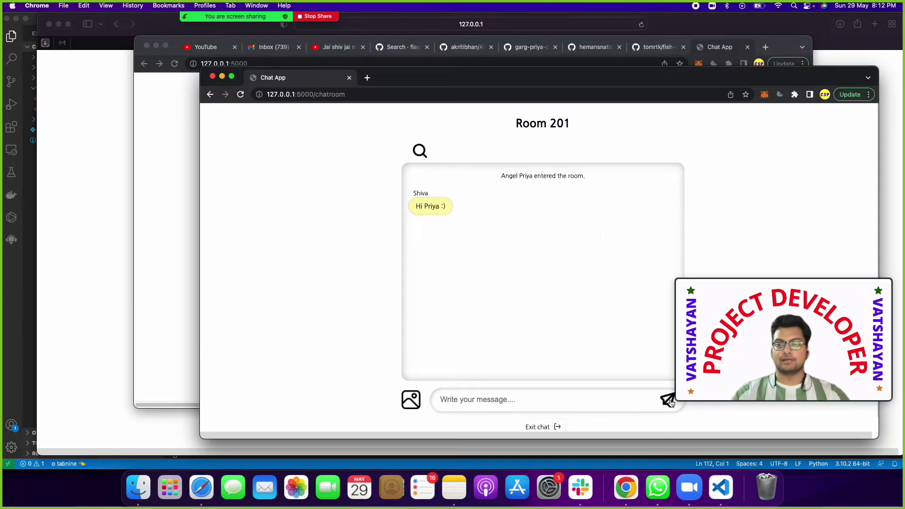
click(75, 196)
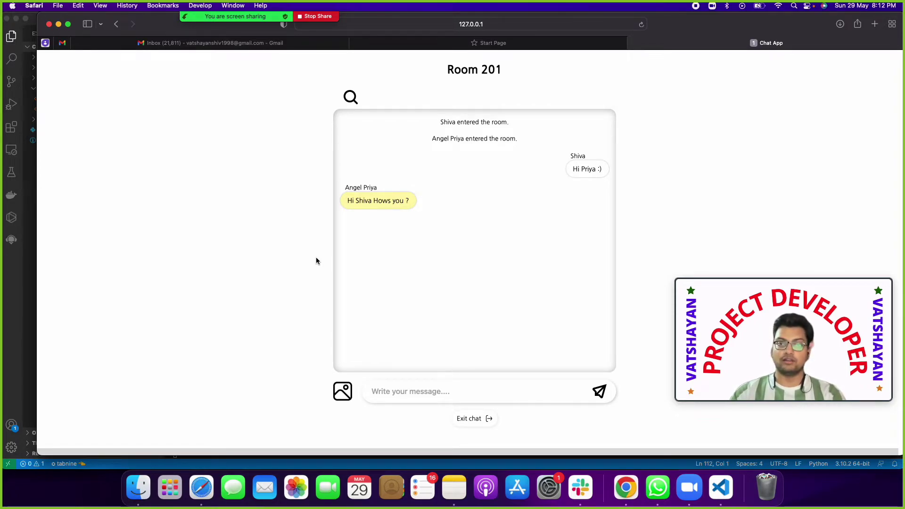
click(421, 391)
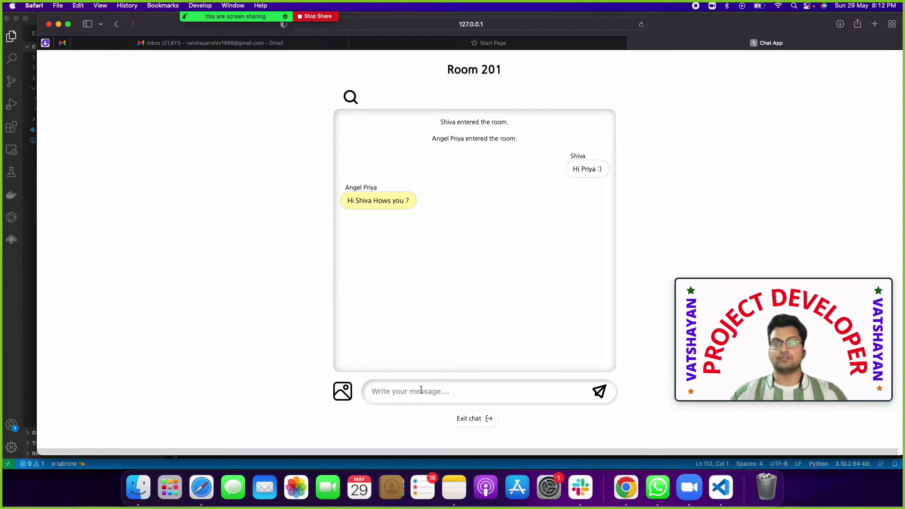
text(How)
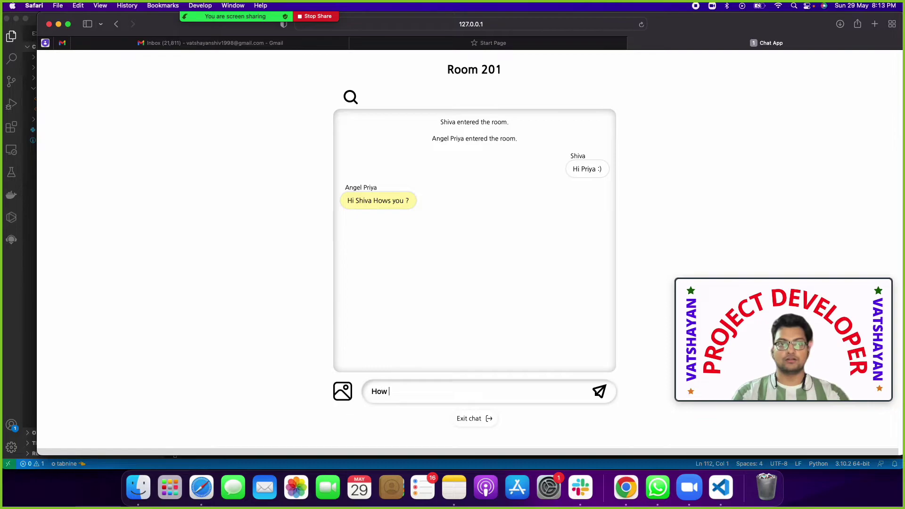
text( was your college Day yr)
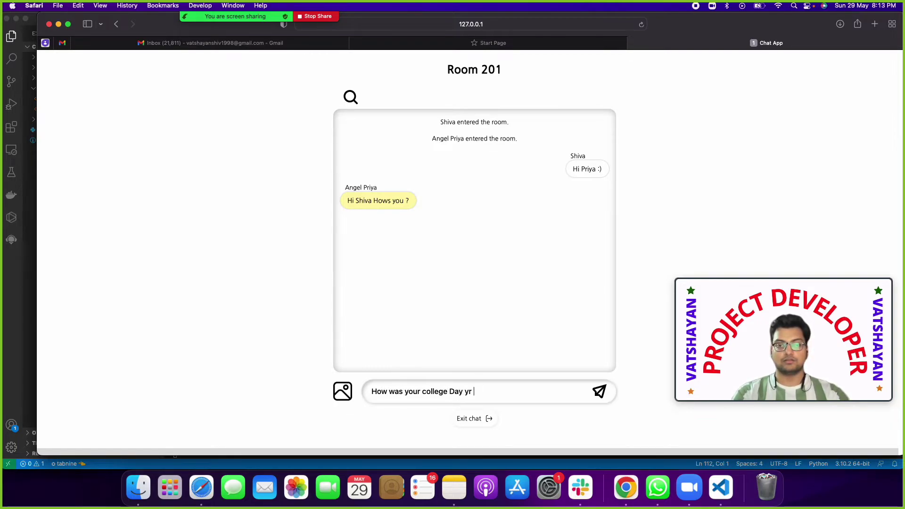
text(?)
Send 'How was your college Day yr ?' and 'Got notes for exam ?', checking them in Chrome
key(Return)
text(G)
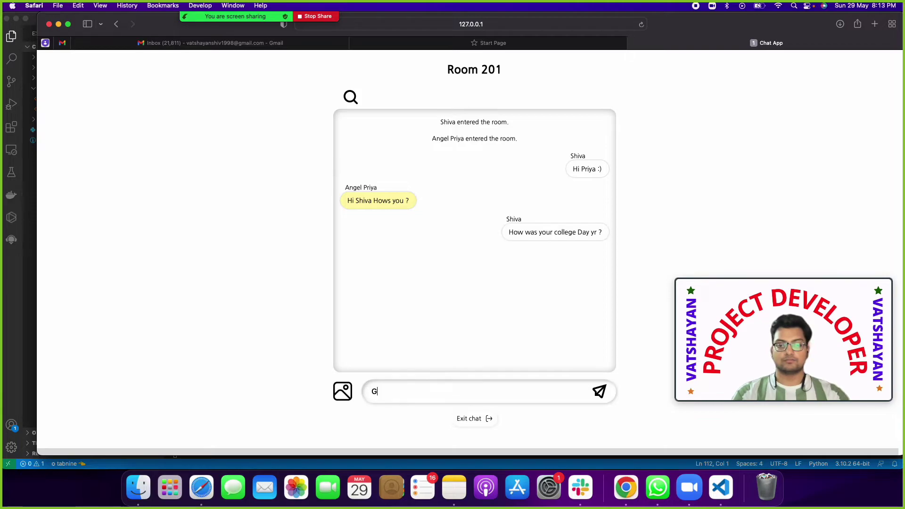
text(ot notes f)
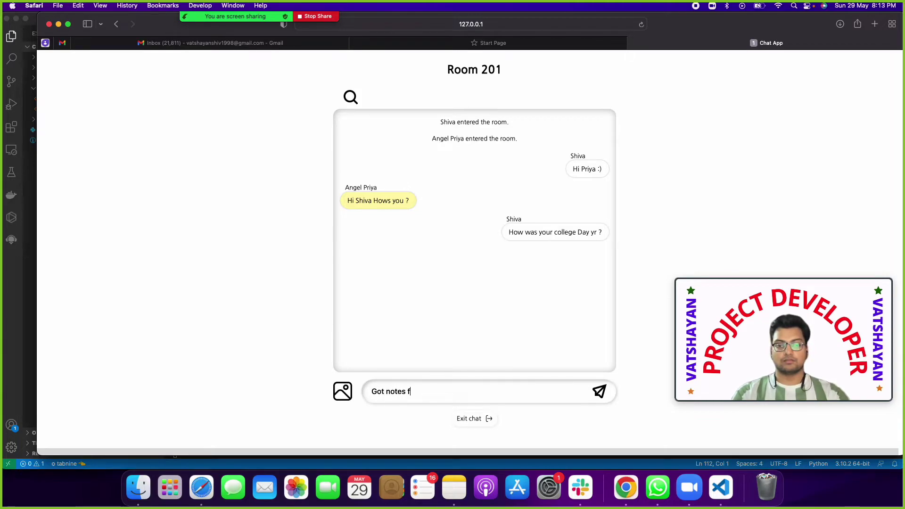
text(or exam ?)
key(Return)
key(super+Tab)
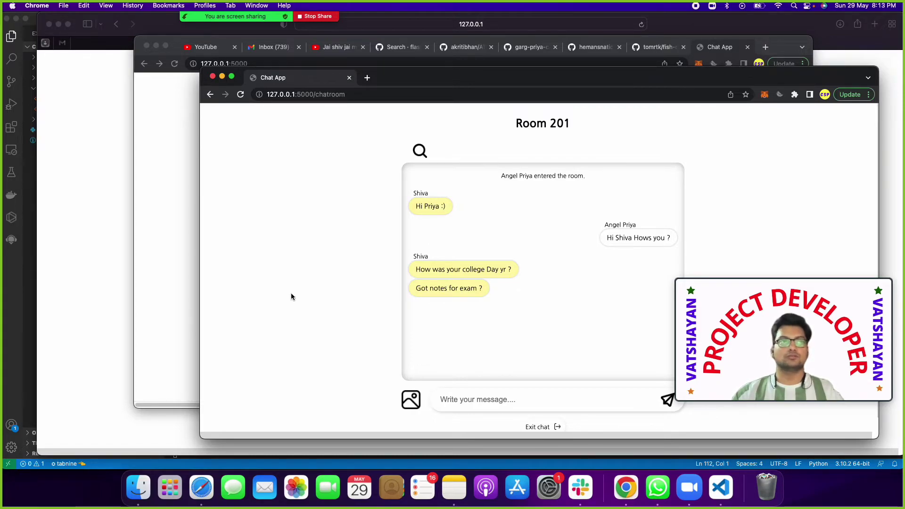
click(121, 177)
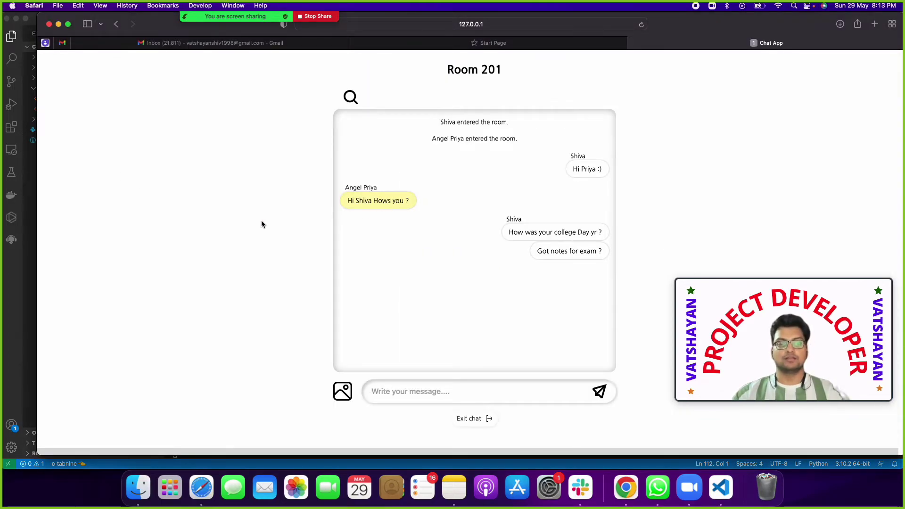
click(716, 491)
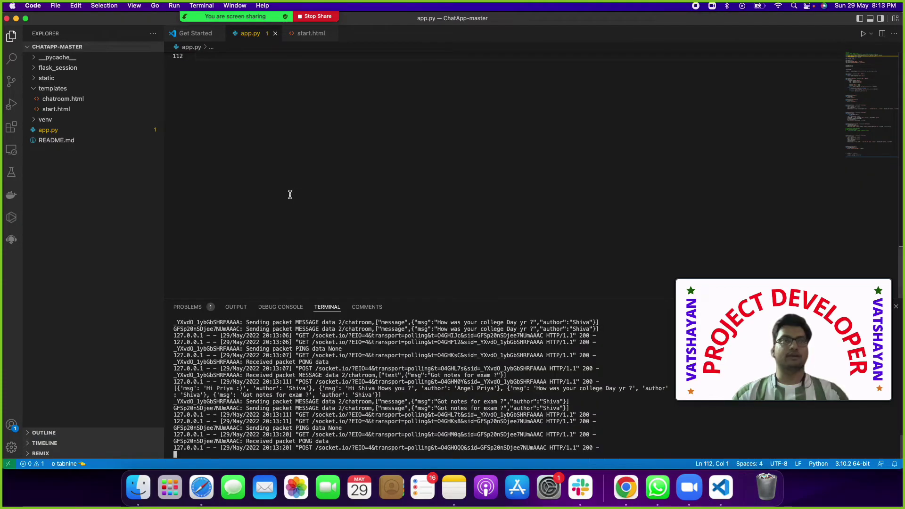
Open app.py and temporarily enlarge the terminal to read the message broadcast log
click(93, 131)
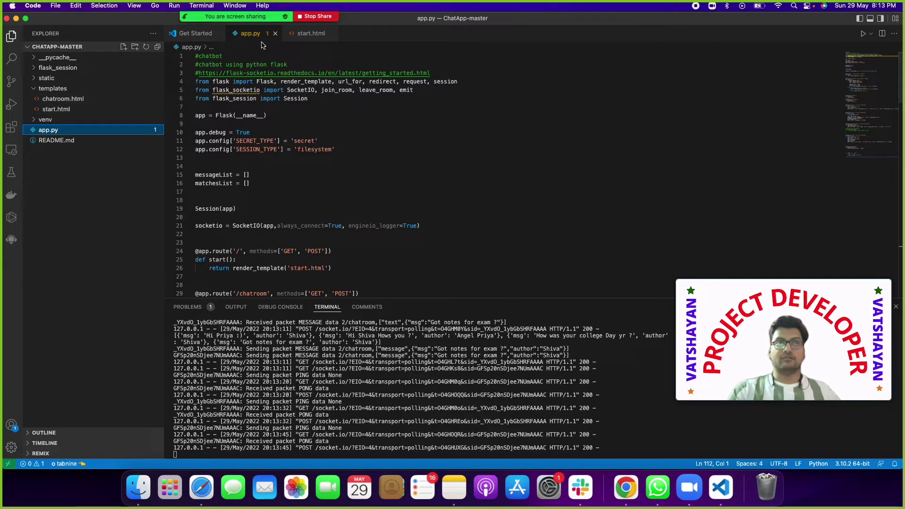
scroll(430, 152, down, 5)
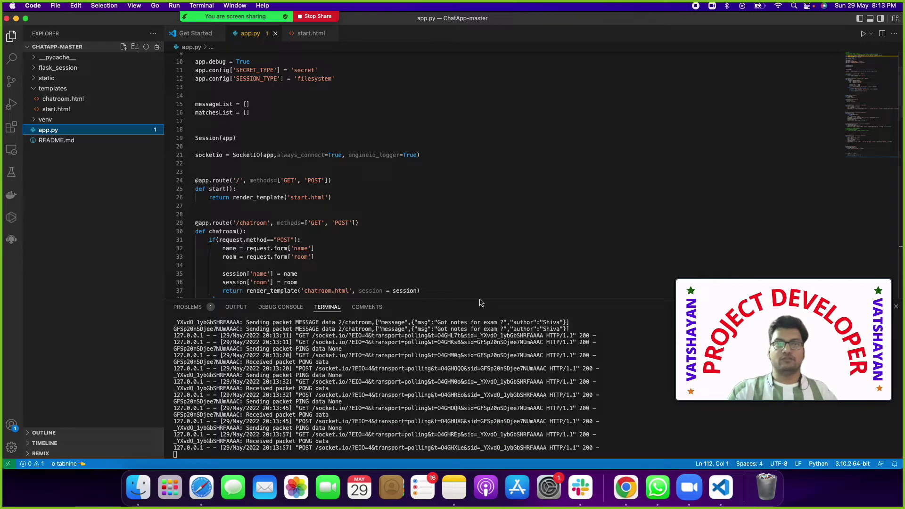
drag(480, 300, 481, 205)
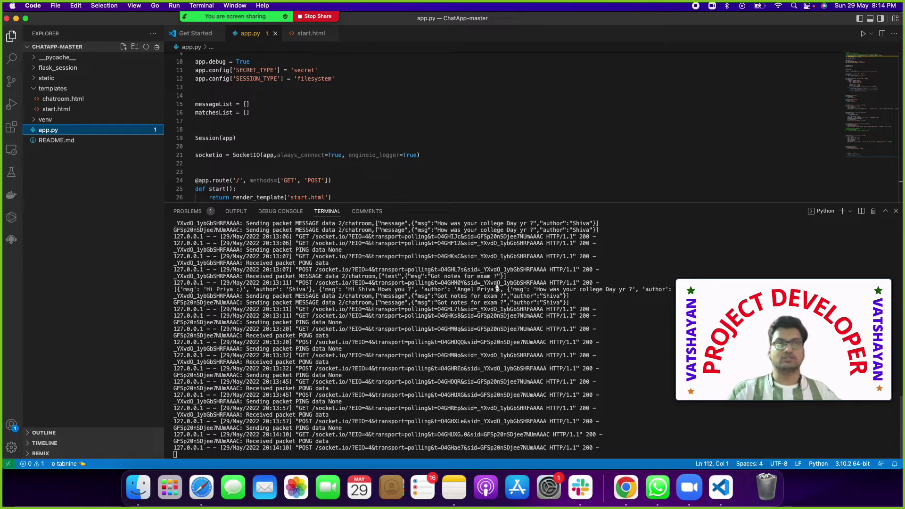
mouse_move(519, 207)
mouse_down()
mouse_move(520, 307)
mouse_move(521, 298)
mouse_up()
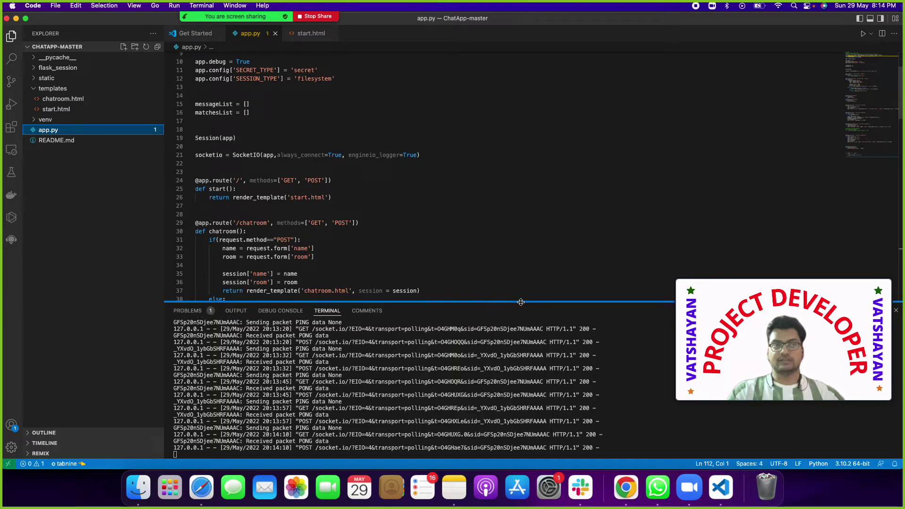